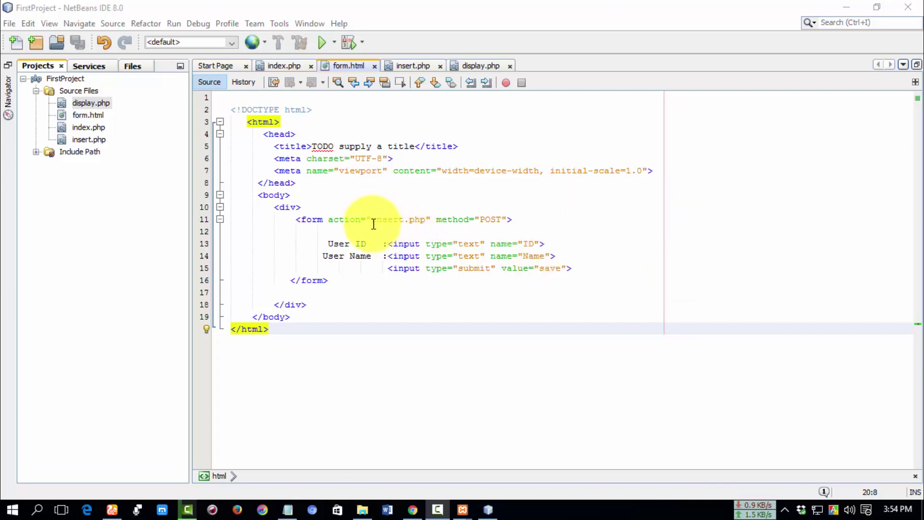
Select the form's insert.php action target and open insert.php from the Projects tree
{"action": "left_click_drag", "start_coordinate": [373, 220], "coordinate": [429, 220]}
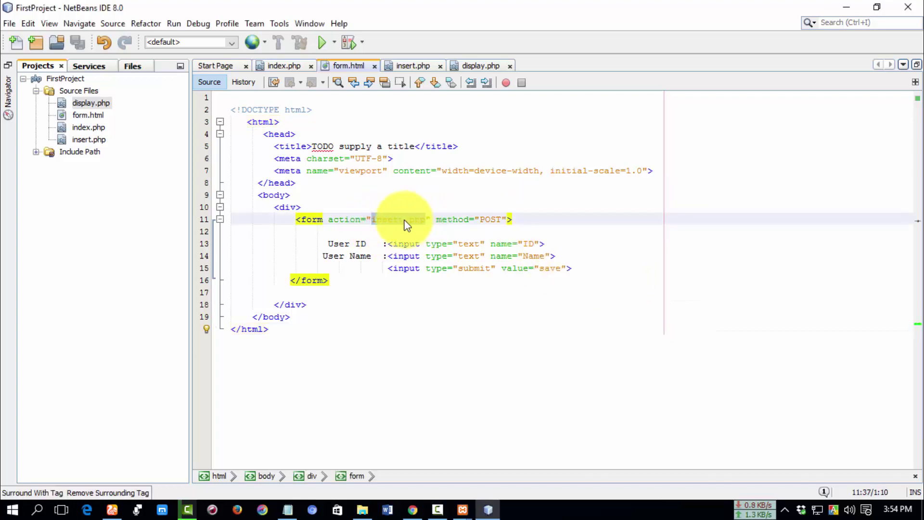
{"action": "double_click", "coordinate": [88, 139]}
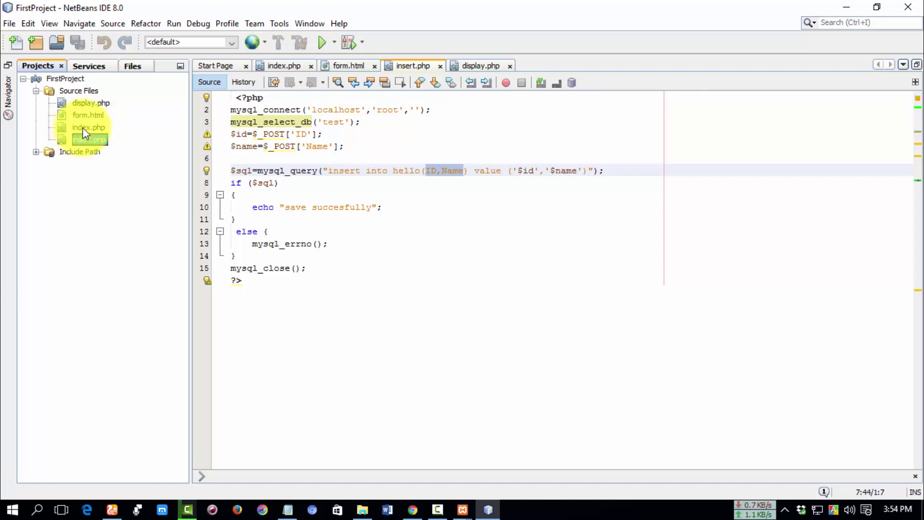
Delete index.php from FirstProject and confirm the deletion
{"action": "right_click", "coordinate": [82, 129]}
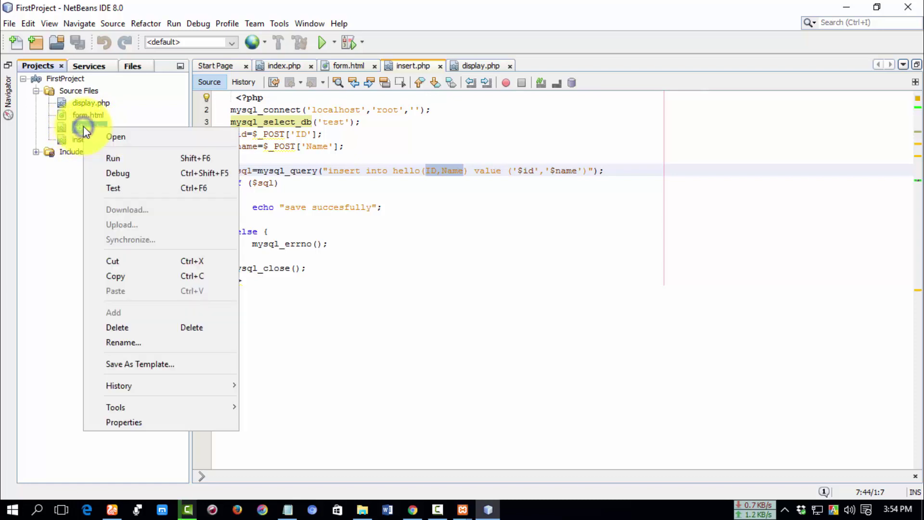
{"action": "left_click", "coordinate": [124, 323]}
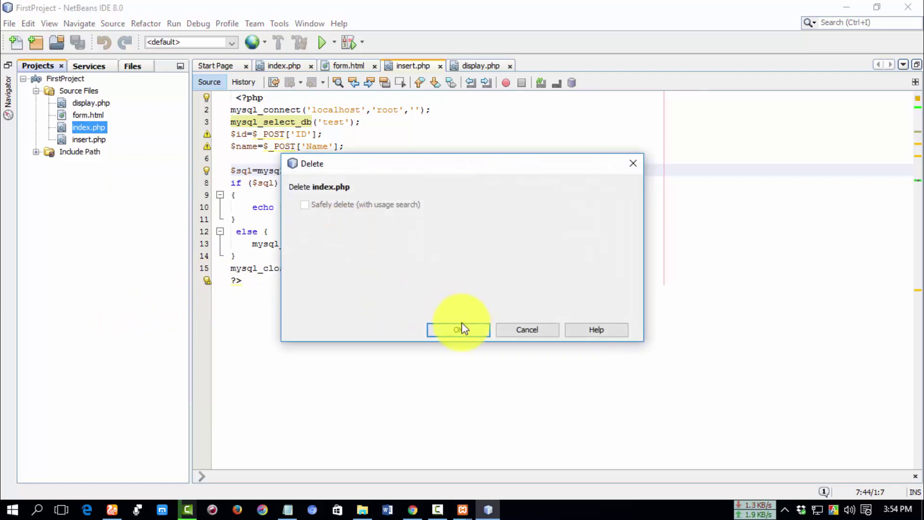
{"action": "left_click", "coordinate": [456, 330]}
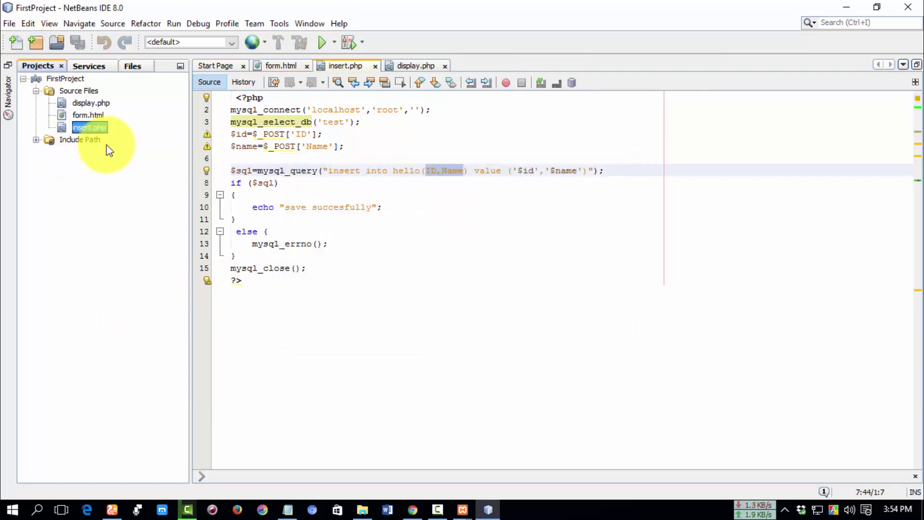
Edit insert.php's line 2 to mocalhoysql_connect('lst','root',''), then view form.html's code
{"action": "double_click", "coordinate": [340, 122]}
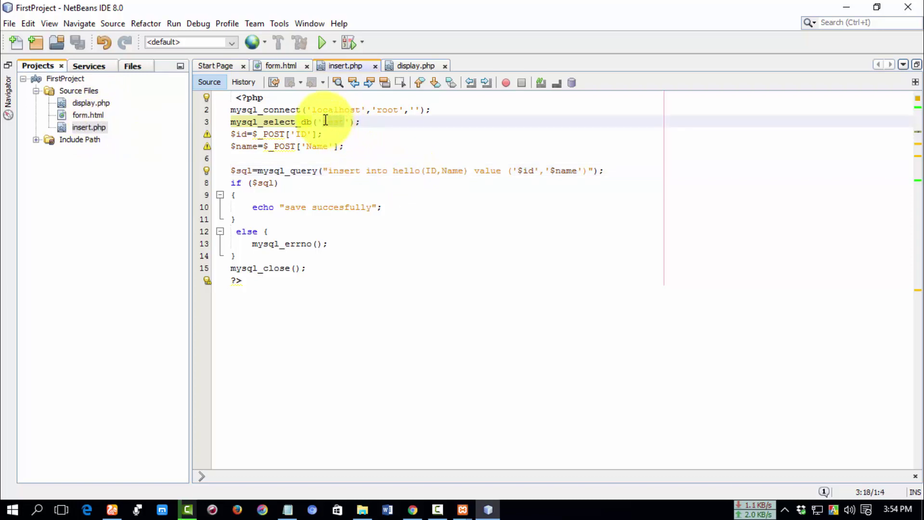
{"action": "left_click", "coordinate": [325, 121]}
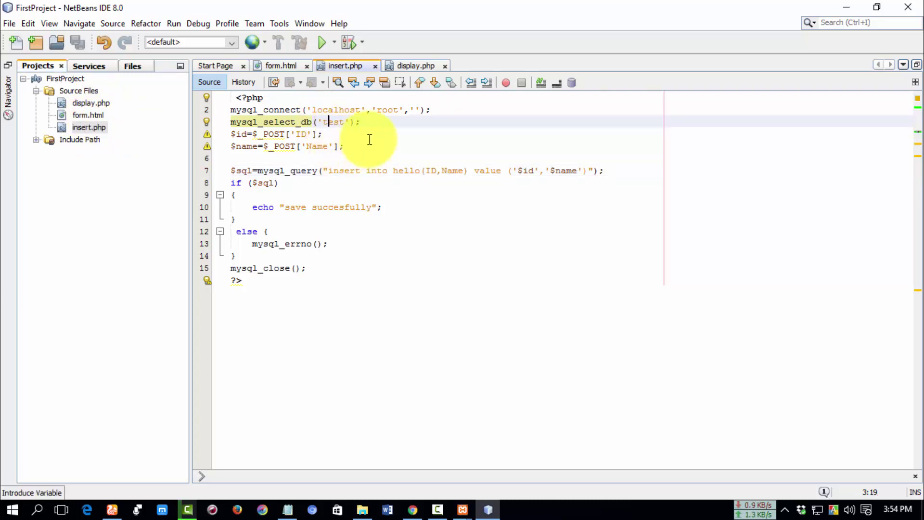
{"action": "left_click_drag", "start_coordinate": [230, 109], "coordinate": [316, 109]}
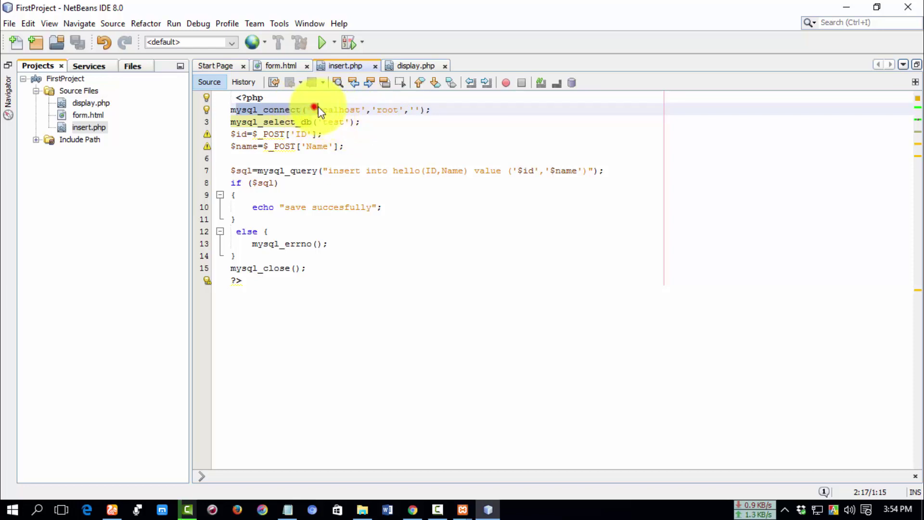
{"action": "left_click_drag", "start_coordinate": [332, 111], "coordinate": [236, 110]}
{"action": "left_click", "coordinate": [360, 121]}
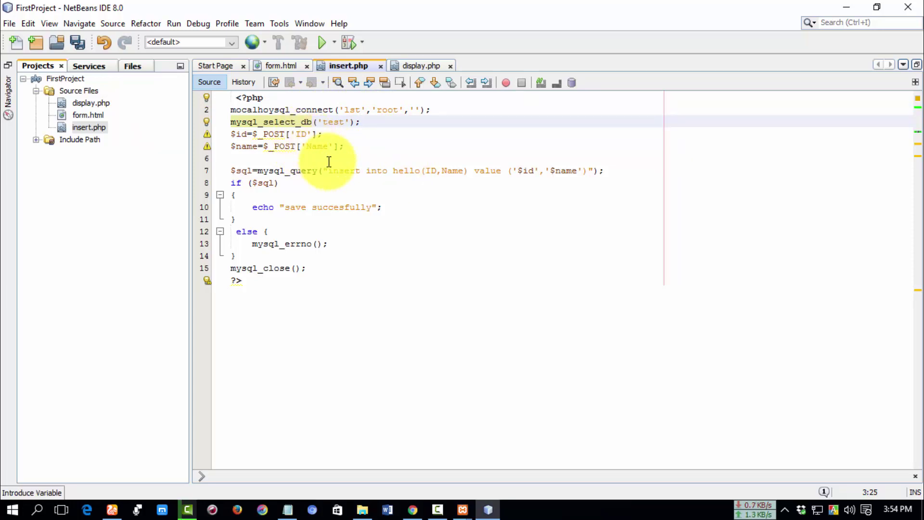
{"action": "left_click", "coordinate": [279, 67]}
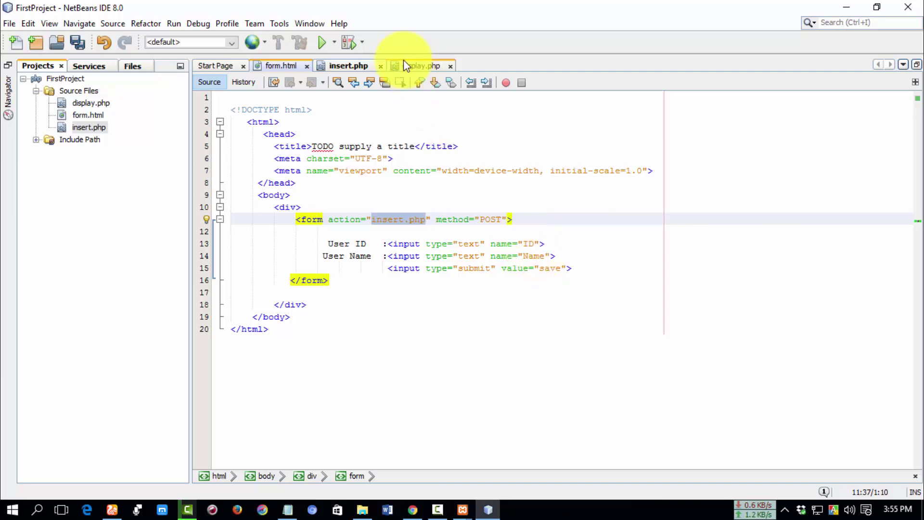
Compare insert.php's hello(ID,Name) query columns with form.html's fields, ending on insert.php
{"action": "left_click", "coordinate": [348, 65]}
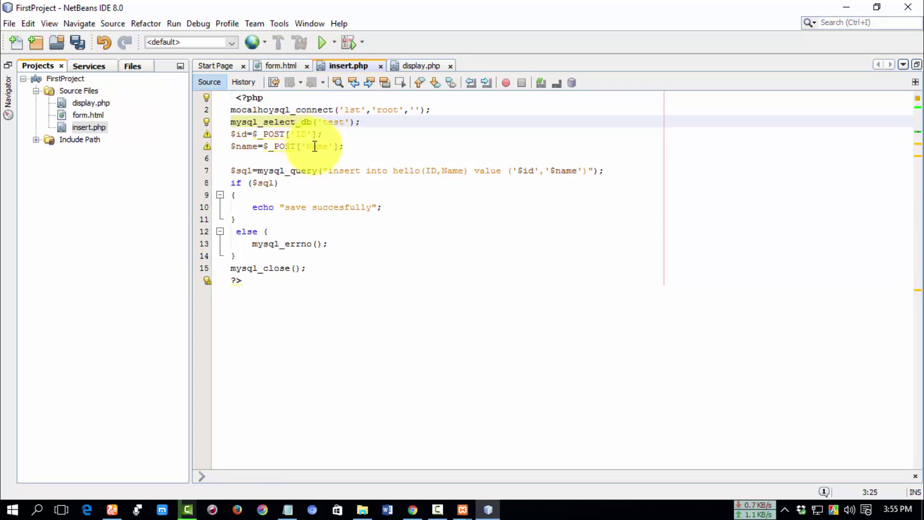
{"action": "left_click_drag", "start_coordinate": [426, 171], "coordinate": [453, 171]}
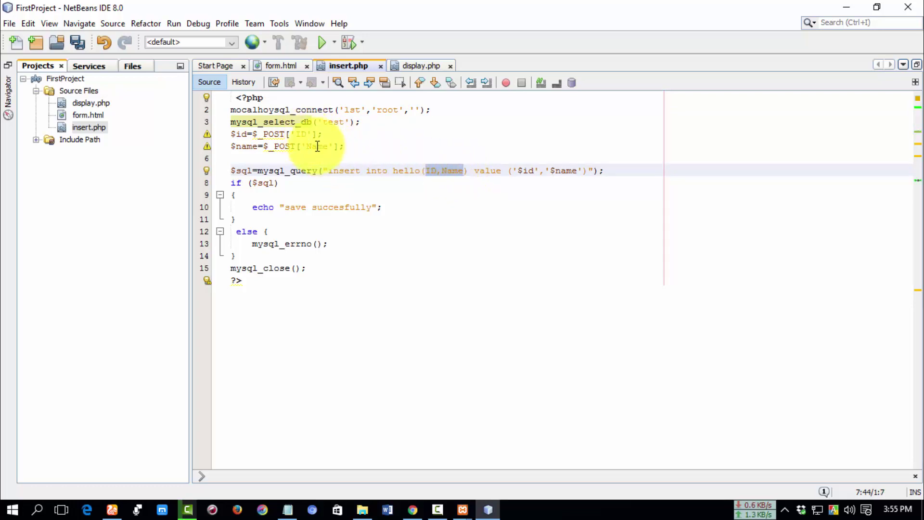
{"action": "left_click", "coordinate": [280, 66]}
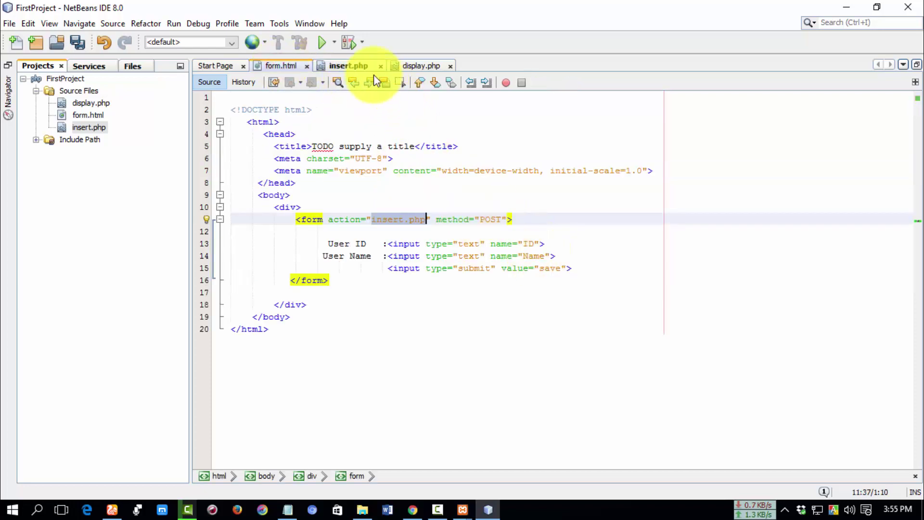
{"action": "left_click", "coordinate": [348, 65]}
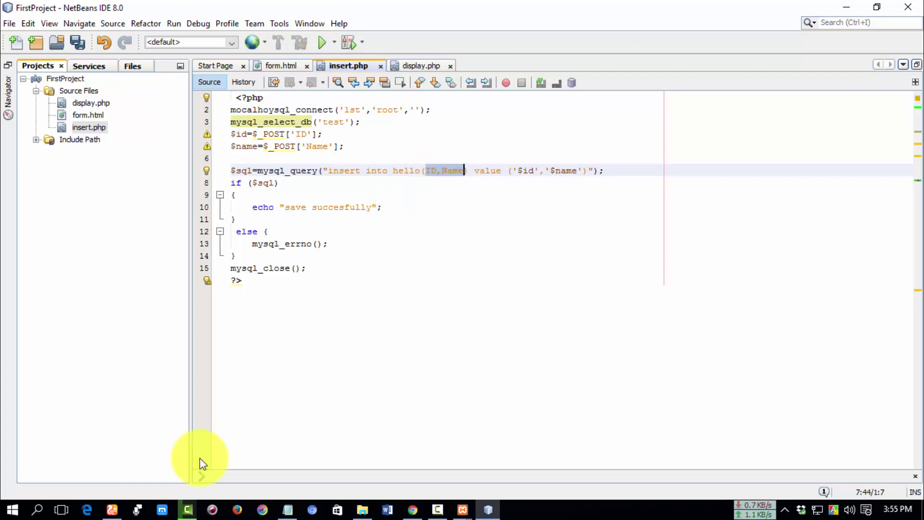
{"action": "left_click", "coordinate": [113, 509]}
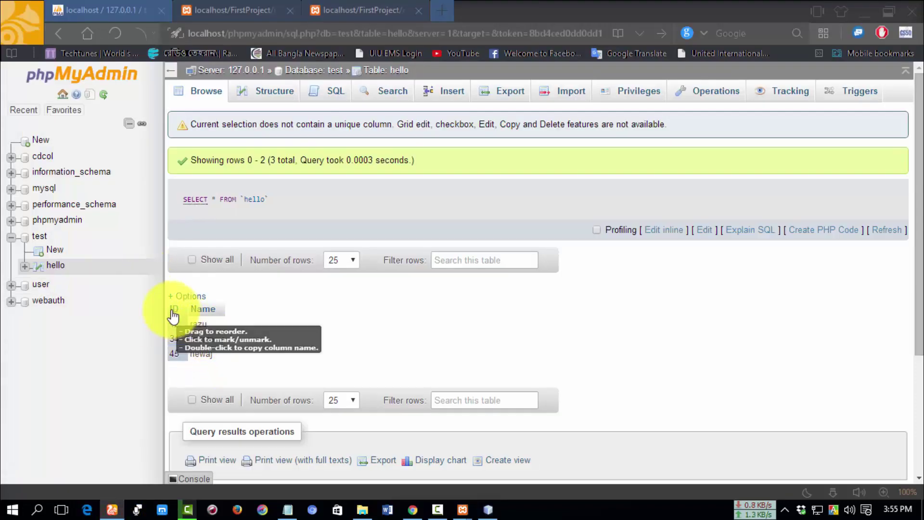
{"action": "left_click", "coordinate": [270, 91]}
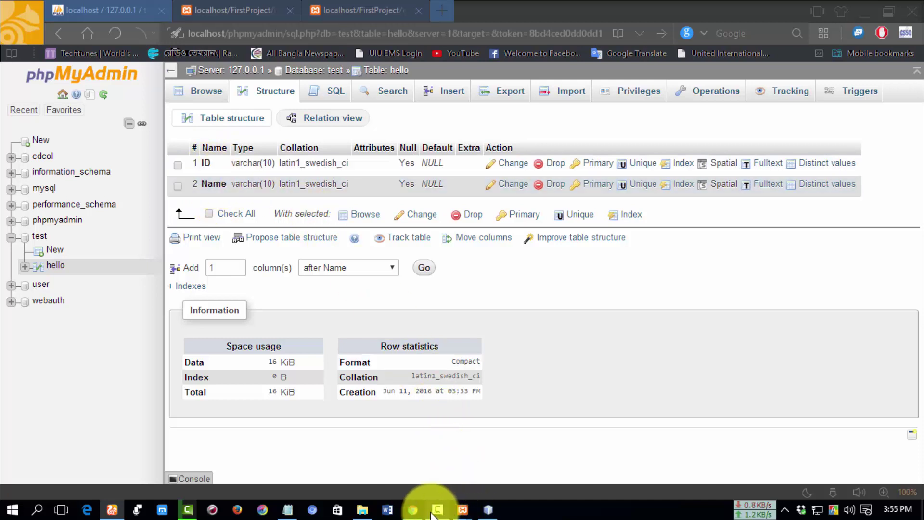
{"action": "left_click", "coordinate": [488, 510]}
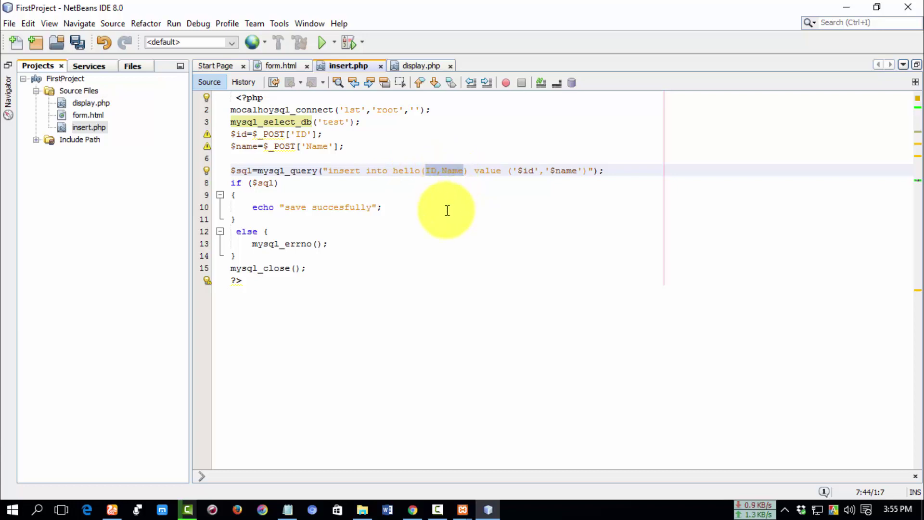
{"action": "left_click", "coordinate": [421, 66]}
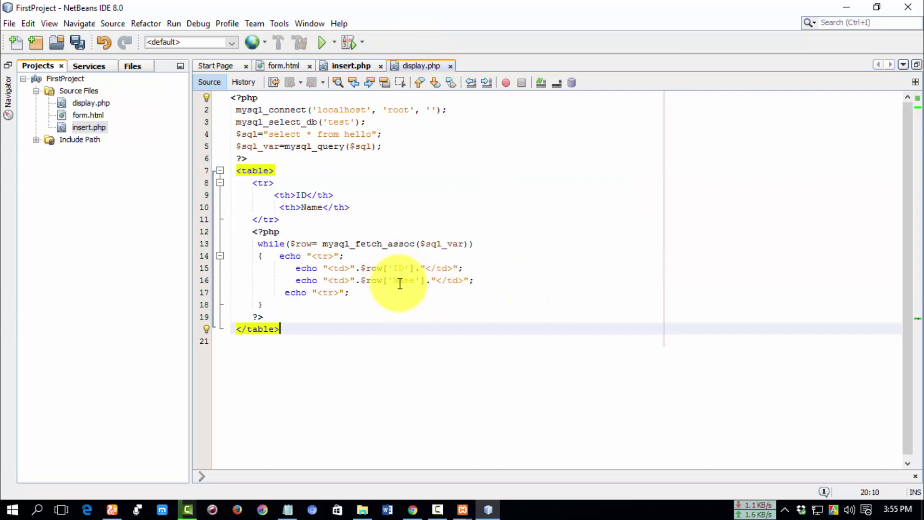
{"action": "left_click", "coordinate": [115, 508]}
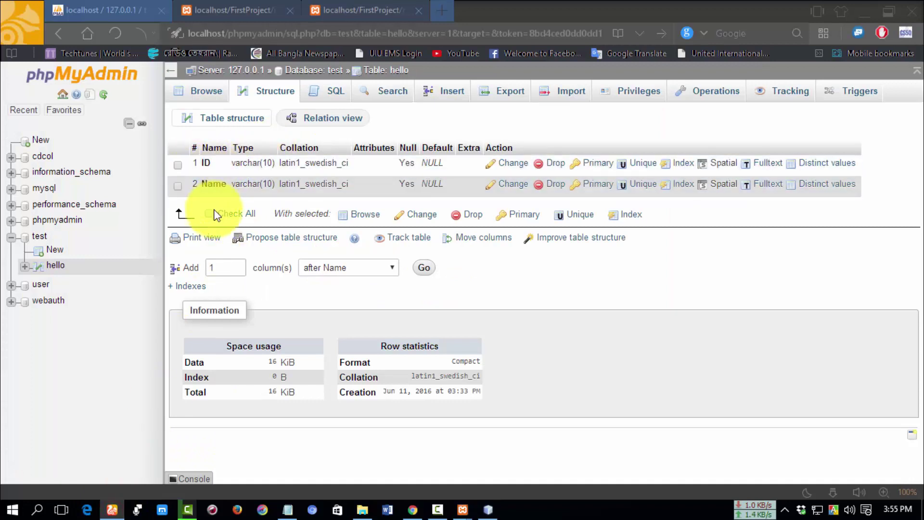
{"action": "left_click", "coordinate": [102, 509]}
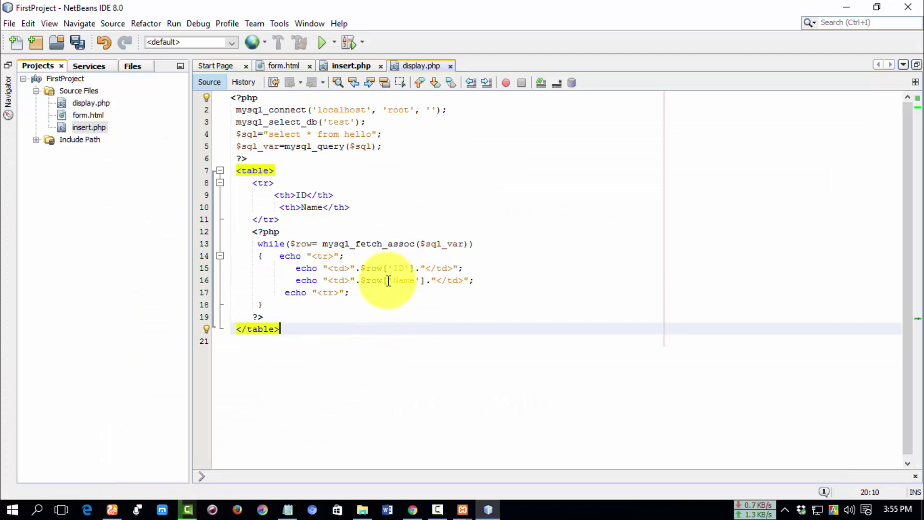
{"action": "left_click", "coordinate": [340, 66]}
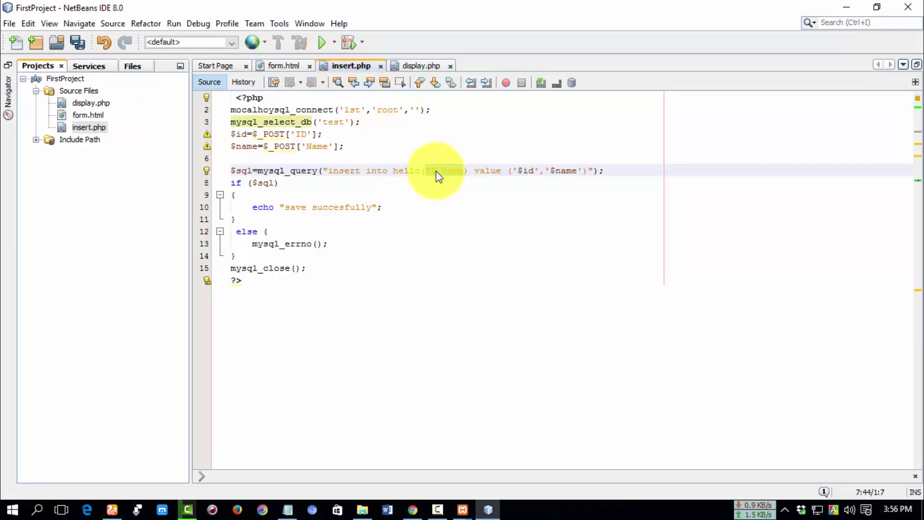
Review display.php's select query and its browser output: 12 razu, 34 amran, 45 newaj
{"action": "left_click", "coordinate": [421, 65]}
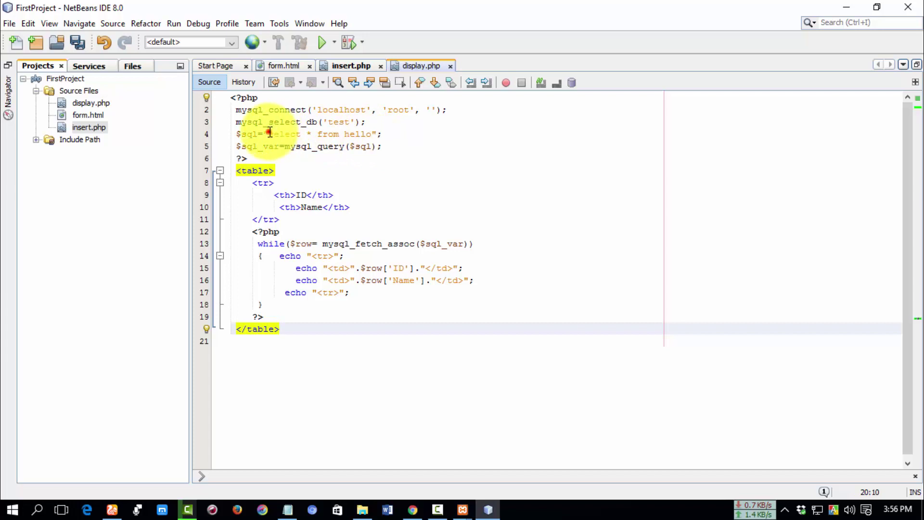
{"action": "left_click", "coordinate": [294, 134]}
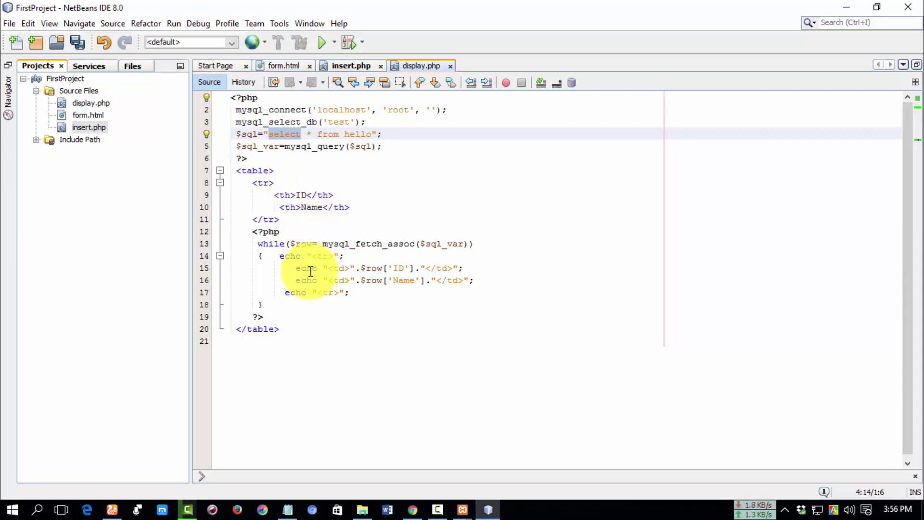
{"action": "left_click", "coordinate": [114, 509]}
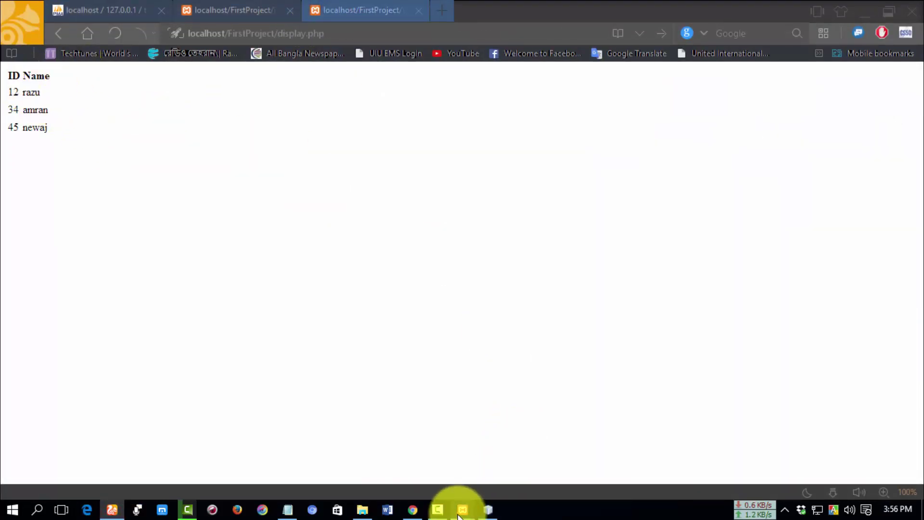
{"action": "mouse_move", "coordinate": [463, 509]}
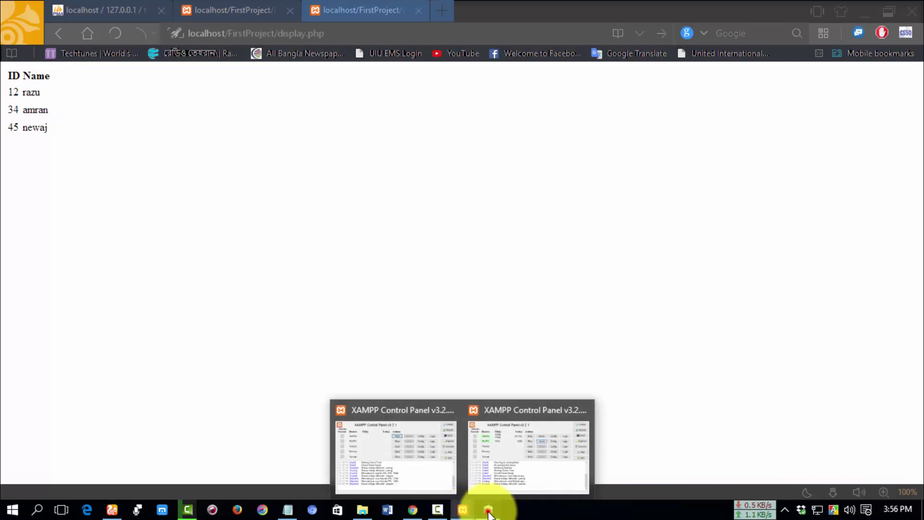
{"action": "left_click", "coordinate": [488, 510]}
{"action": "left_click", "coordinate": [307, 194]}
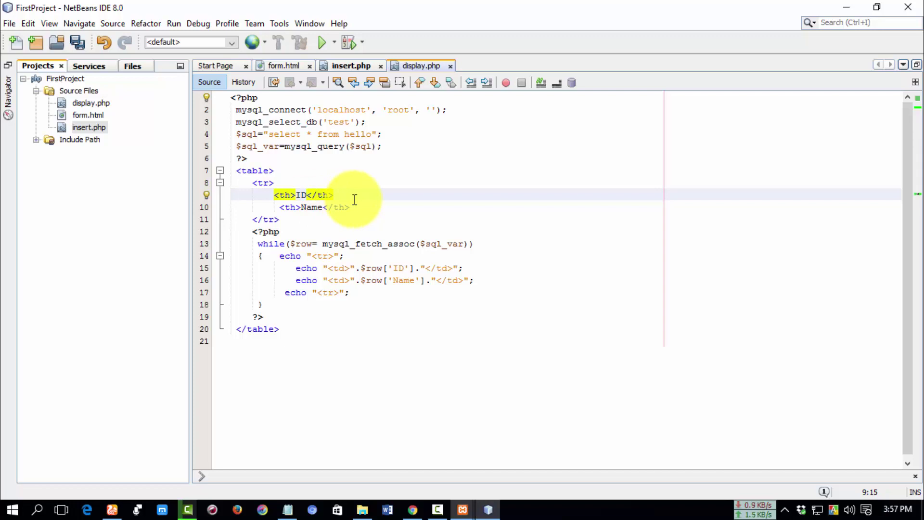
{"action": "type", "text": "User_"}
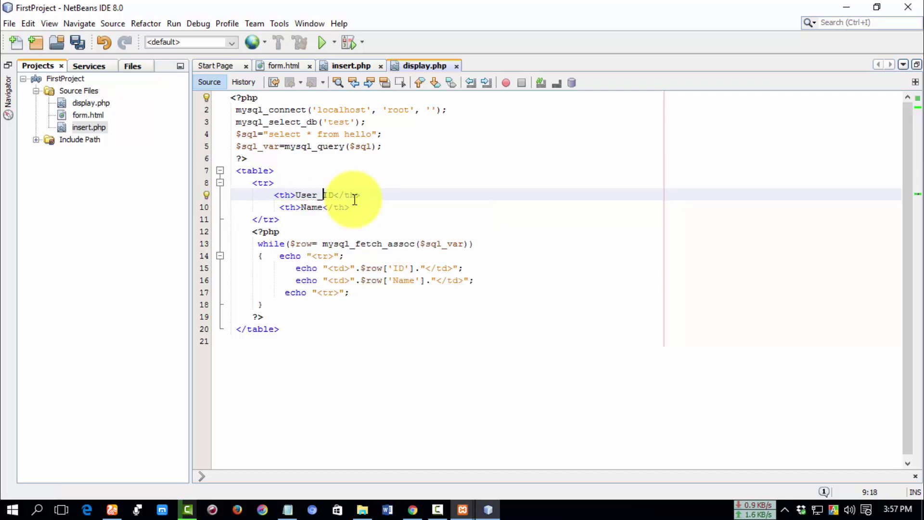
Rename display.php's <th> headers to User_ID and User_Name and save the file
{"action": "left_click", "coordinate": [299, 208]}
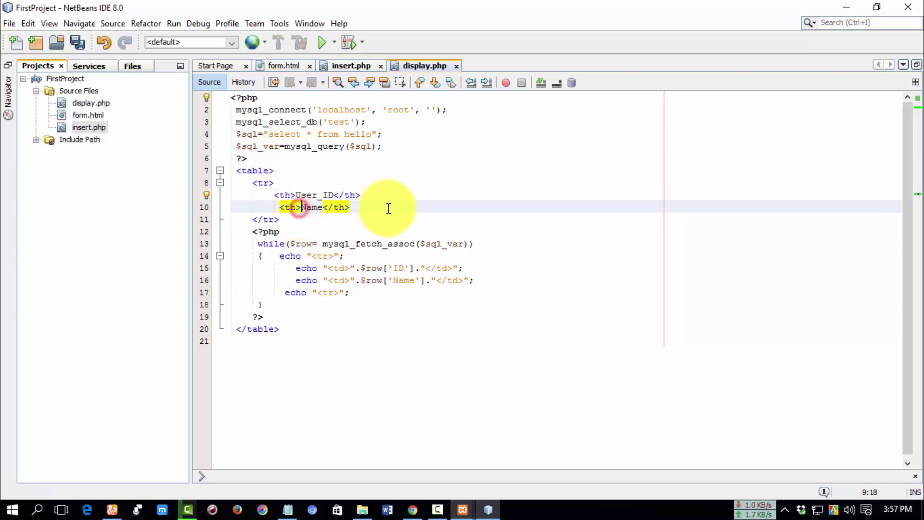
{"action": "type", "text": "User_"}
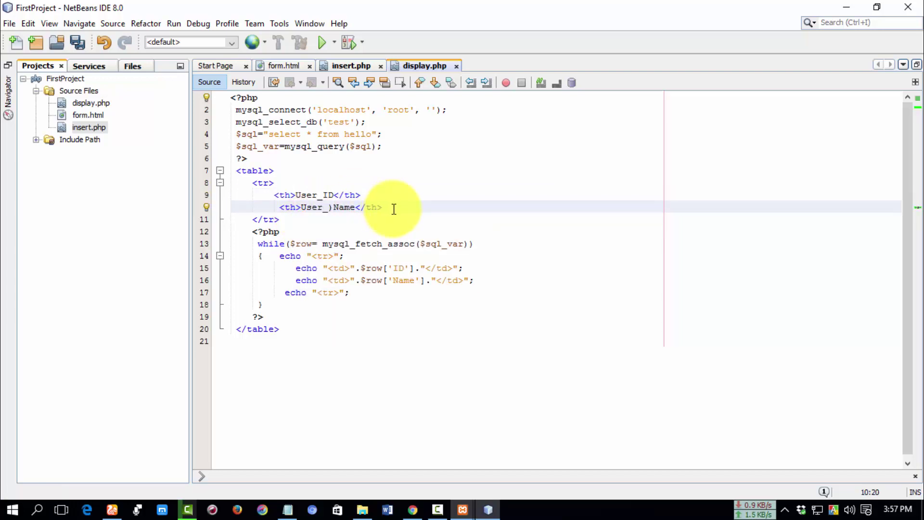
{"action": "key", "text": "ctrl+s"}
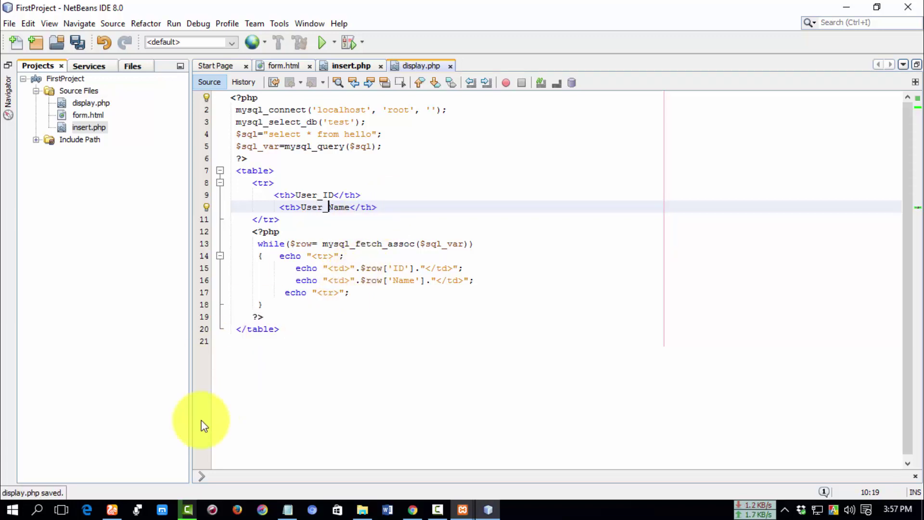
Reload display.php in the browser to confirm the User_ID and User_Name headers
{"action": "left_click", "coordinate": [112, 511]}
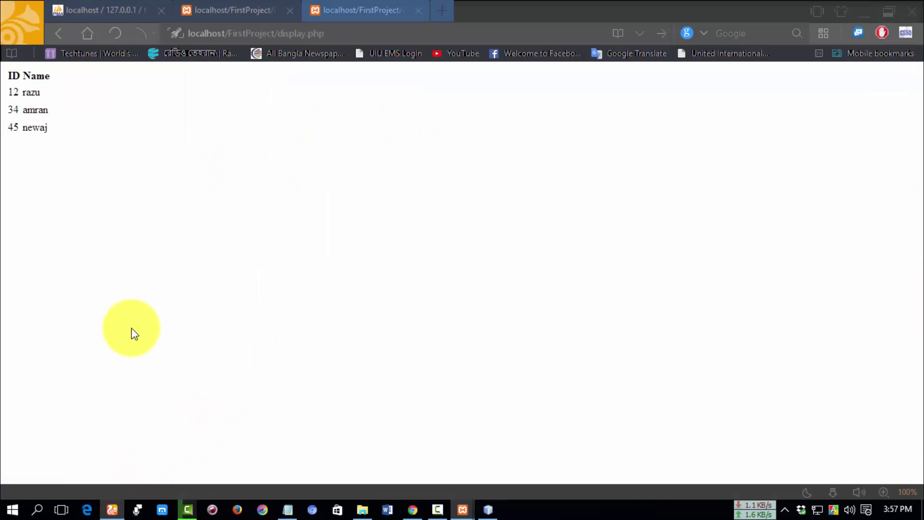
{"action": "key", "text": "F5"}
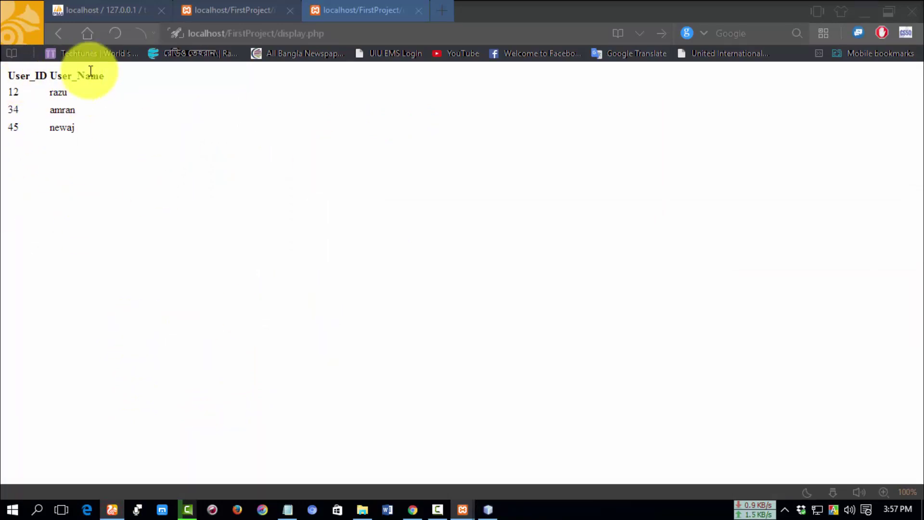
{"action": "left_click", "coordinate": [456, 511]}
{"action": "left_click", "coordinate": [328, 207]}
{"action": "left_click", "coordinate": [114, 511]}
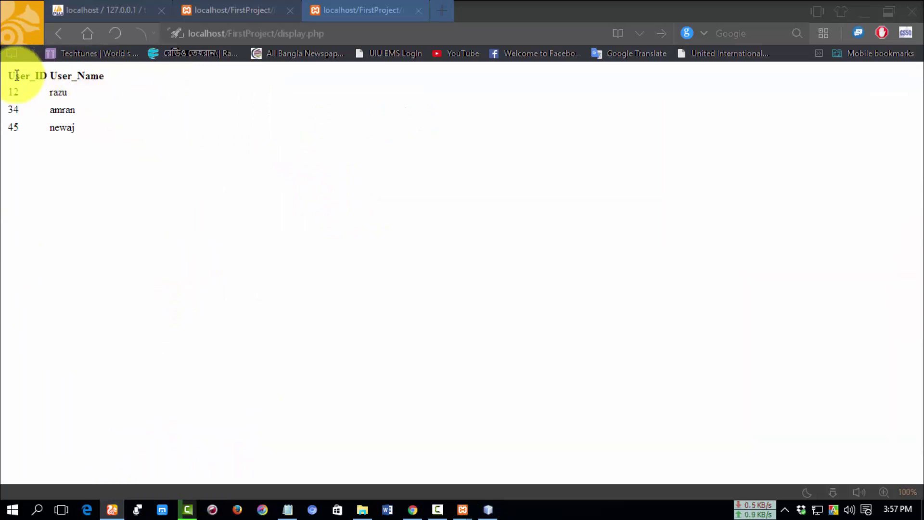
{"action": "left_click", "coordinate": [487, 510]}
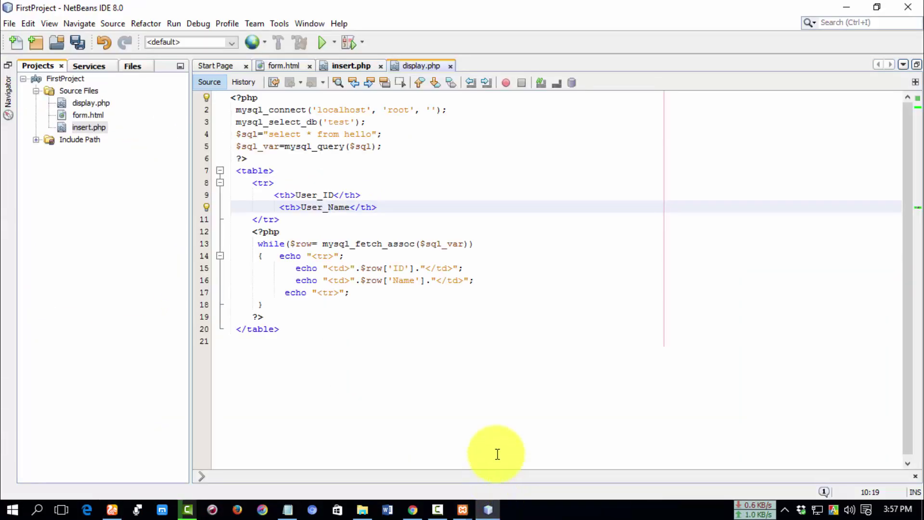